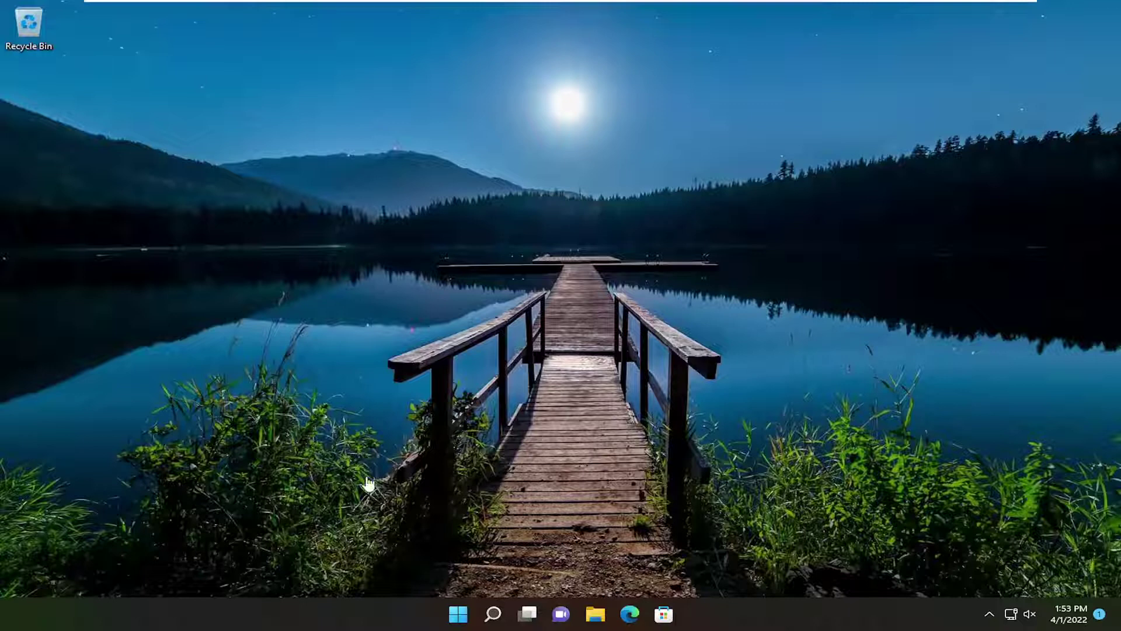
# Step: Search 'troubleshoot' and bring up the Other troubleshooters list in Settings
pyautogui.click(494, 615)
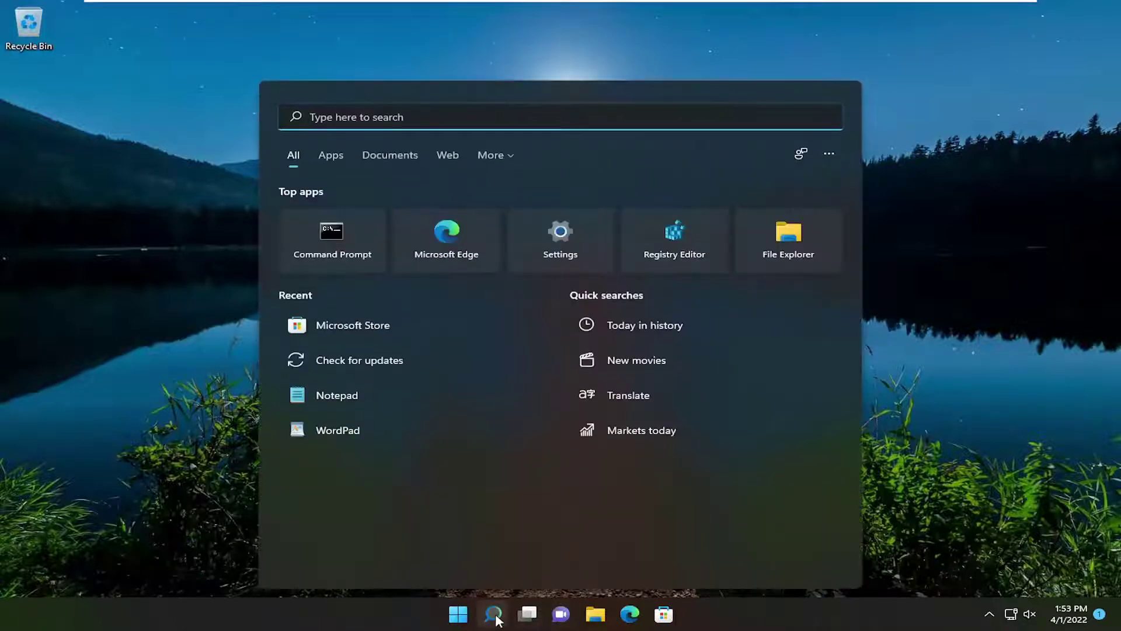
pyautogui.write('troubleshoot')
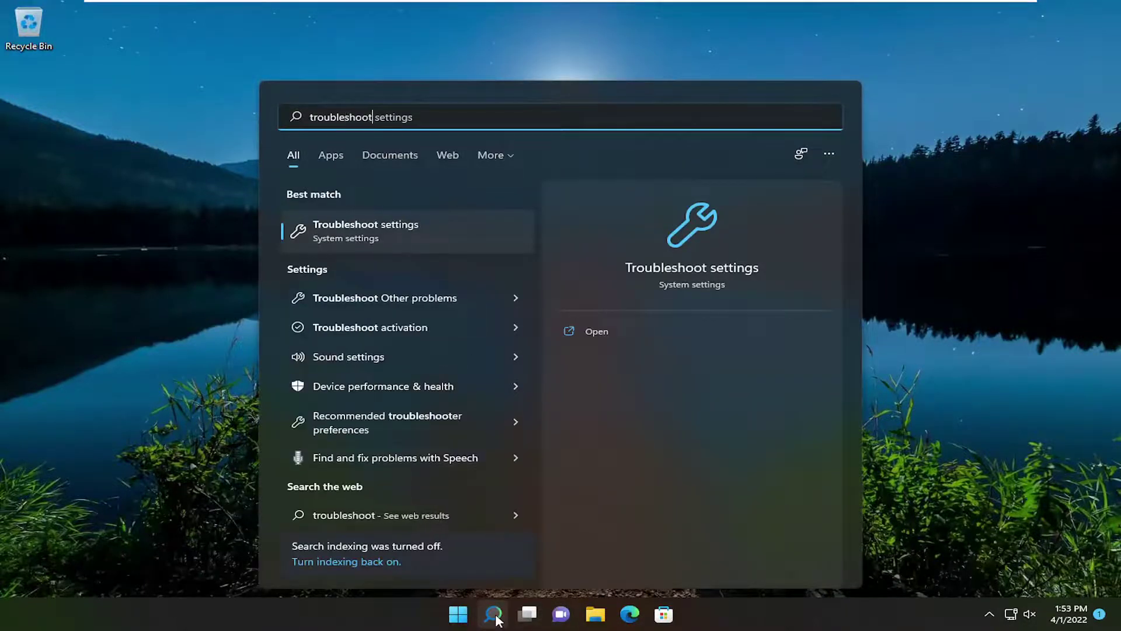
pyautogui.click(366, 233)
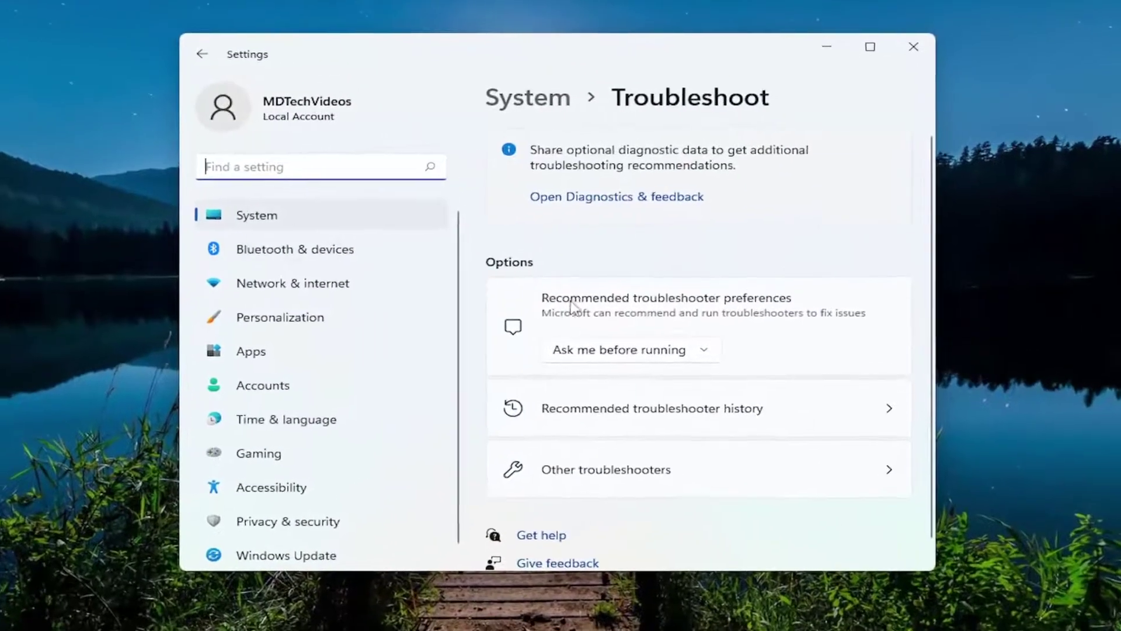
pyautogui.click(597, 477)
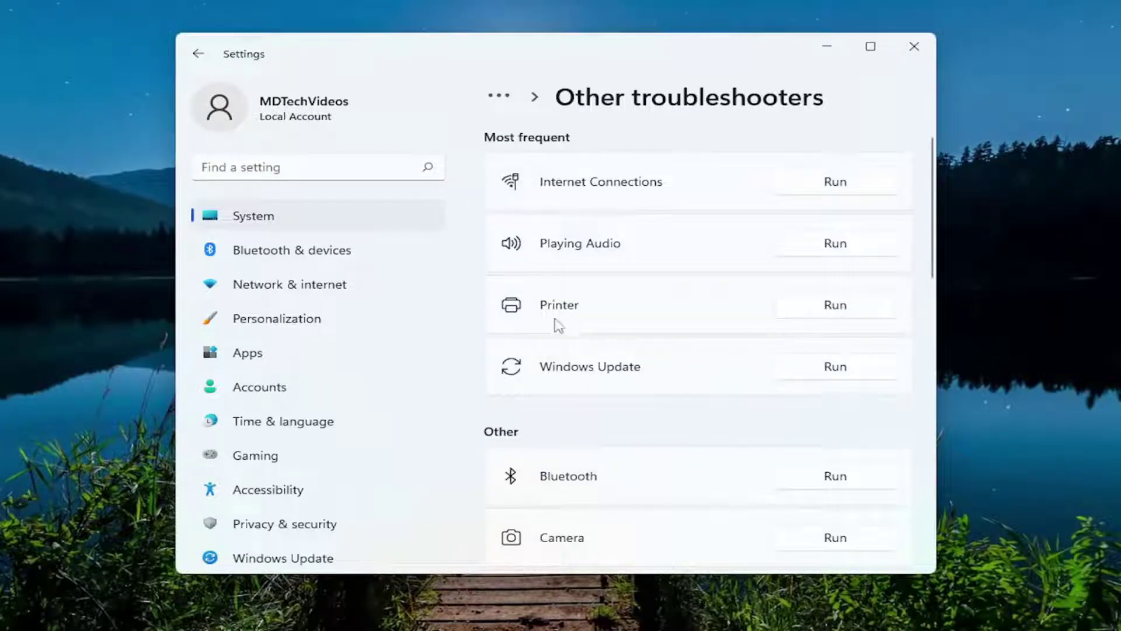
pyautogui.scroll(-6, 588, 434)
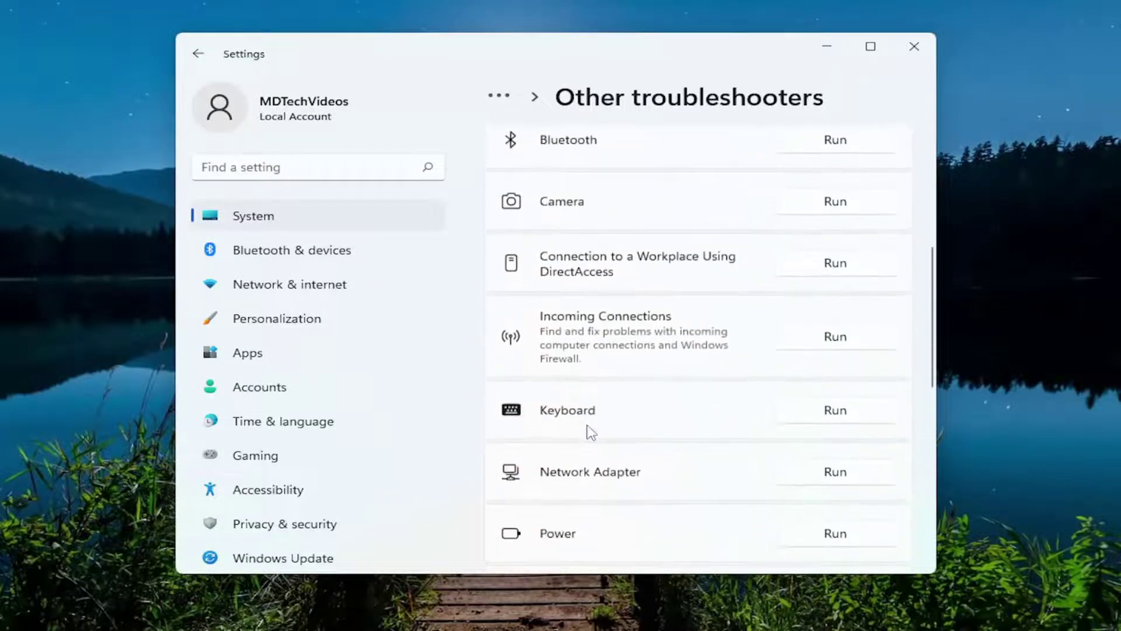
# Step: Run the Network Adapter troubleshooter on Bluetooth Network Connection, then close it and Settings
pyautogui.click(838, 476)
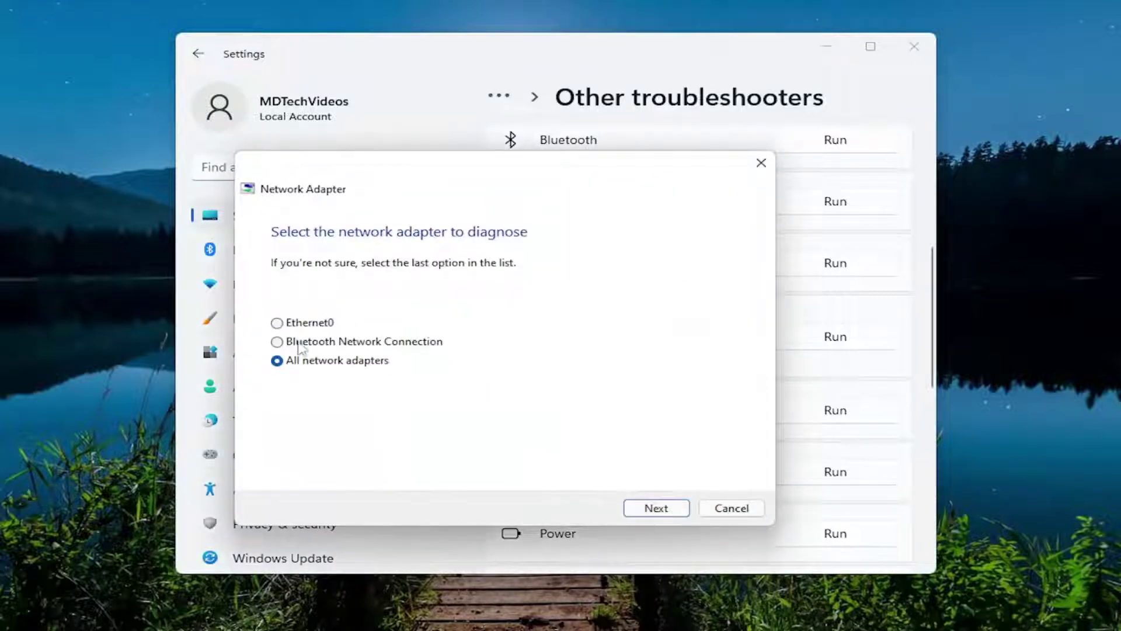
pyautogui.click(339, 344)
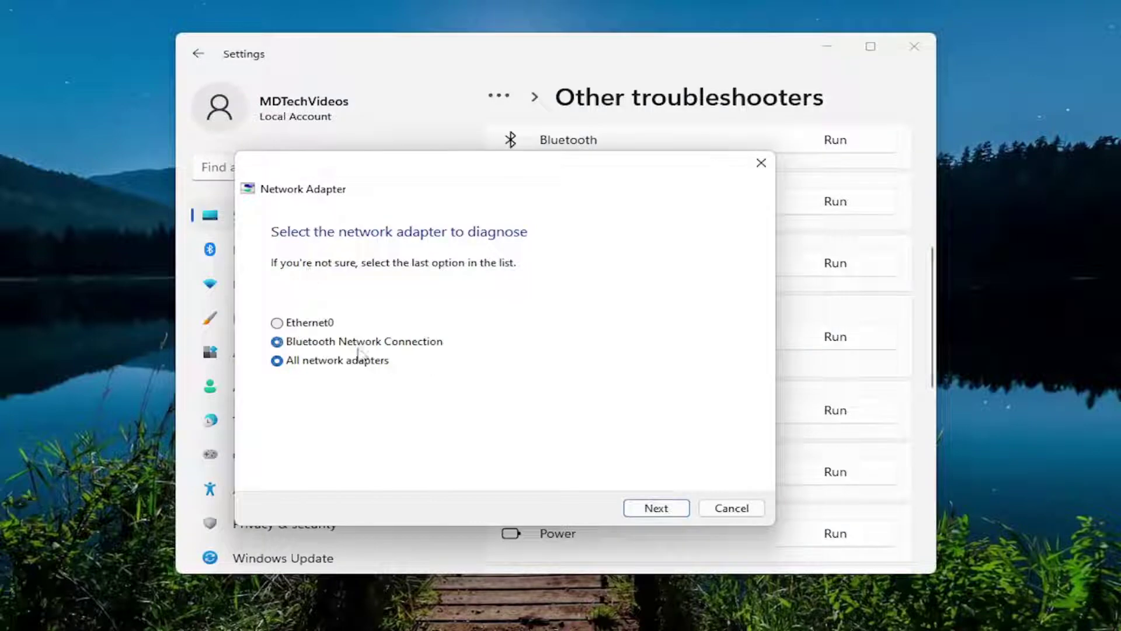
pyautogui.click(681, 509)
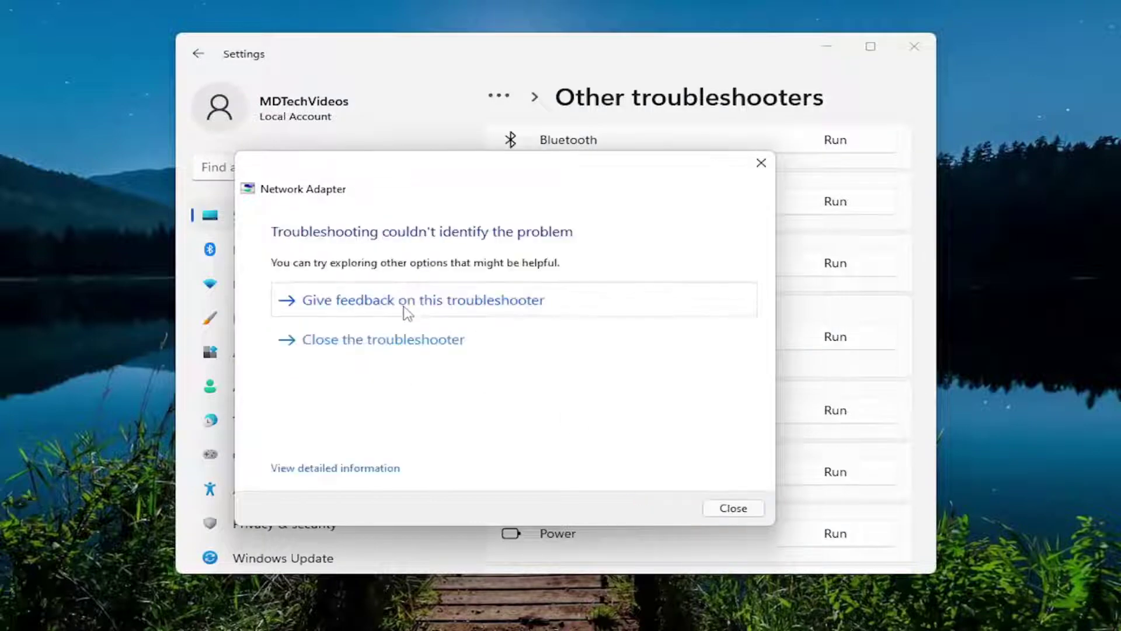
pyautogui.click(729, 508)
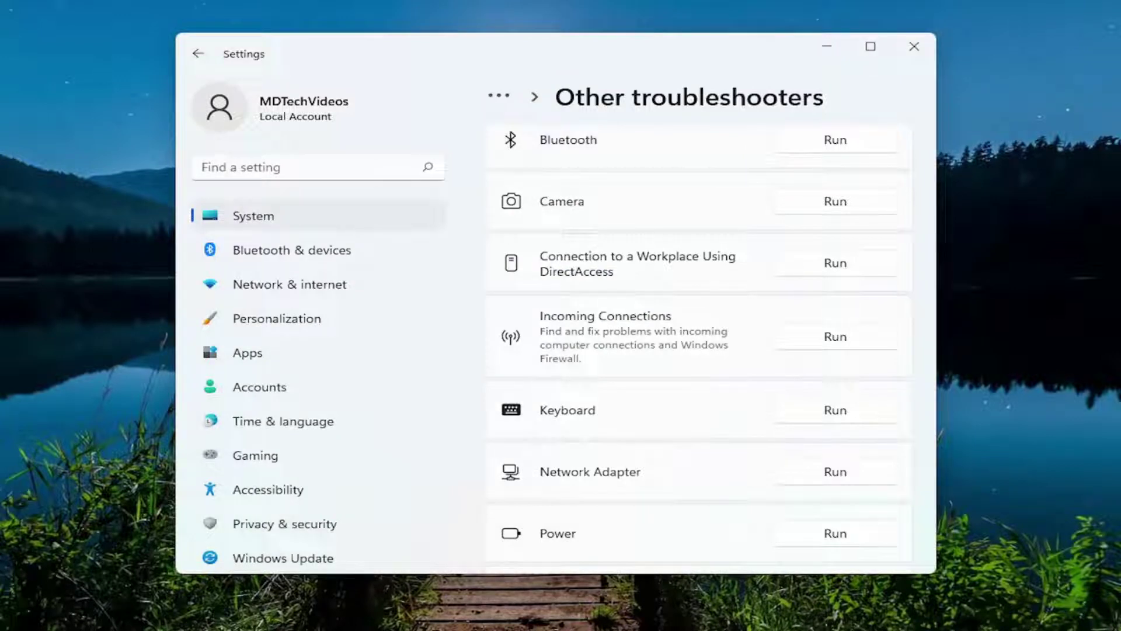
pyautogui.click(914, 46)
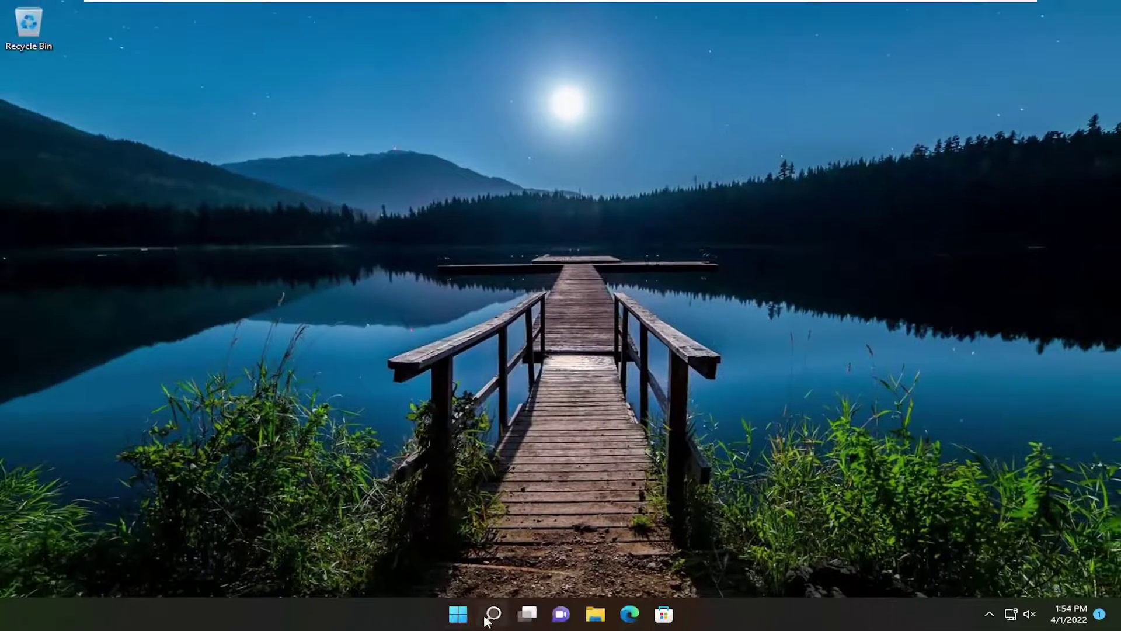
# Step: Open Device Manager, centre its window, and expand Network adapters
pyautogui.click(494, 614)
pyautogui.write('dev')
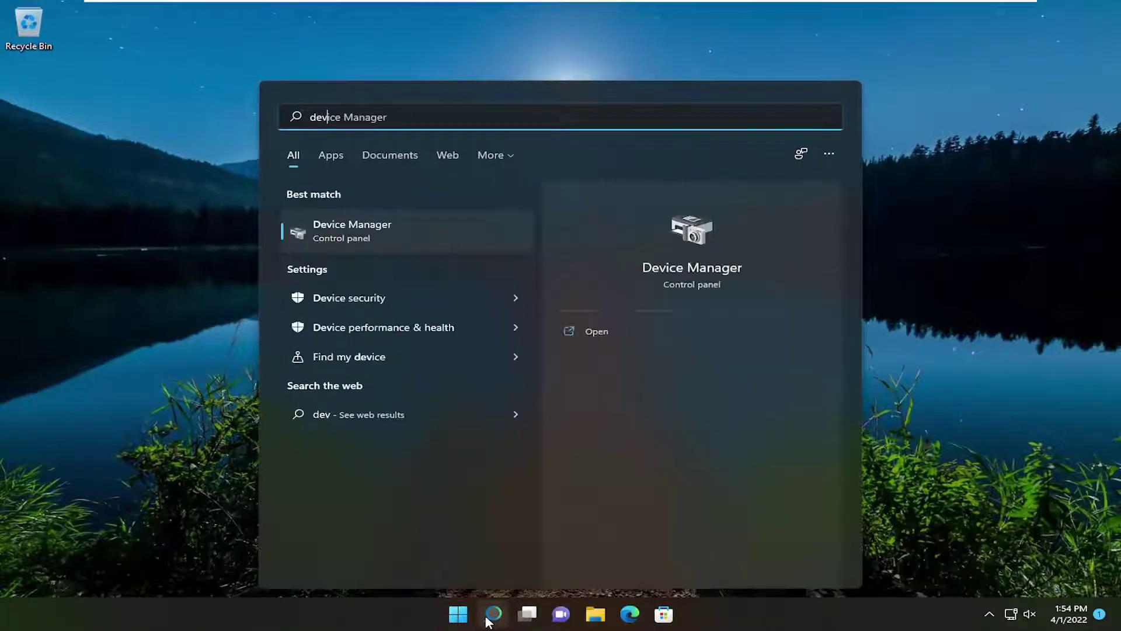
pyautogui.write('ice manager')
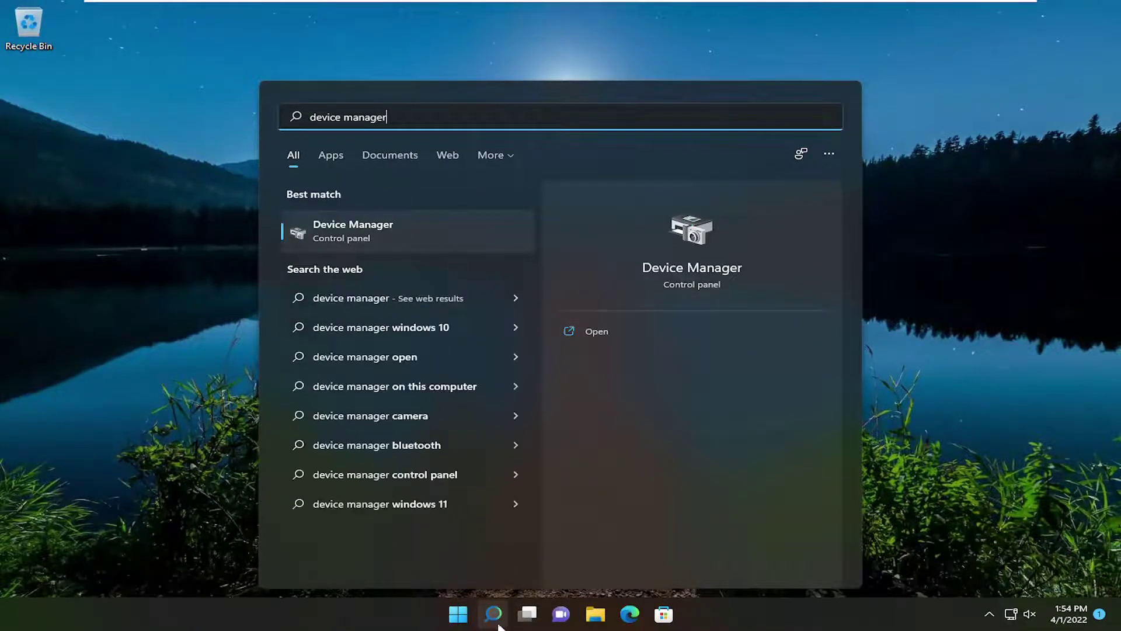
pyautogui.click(367, 233)
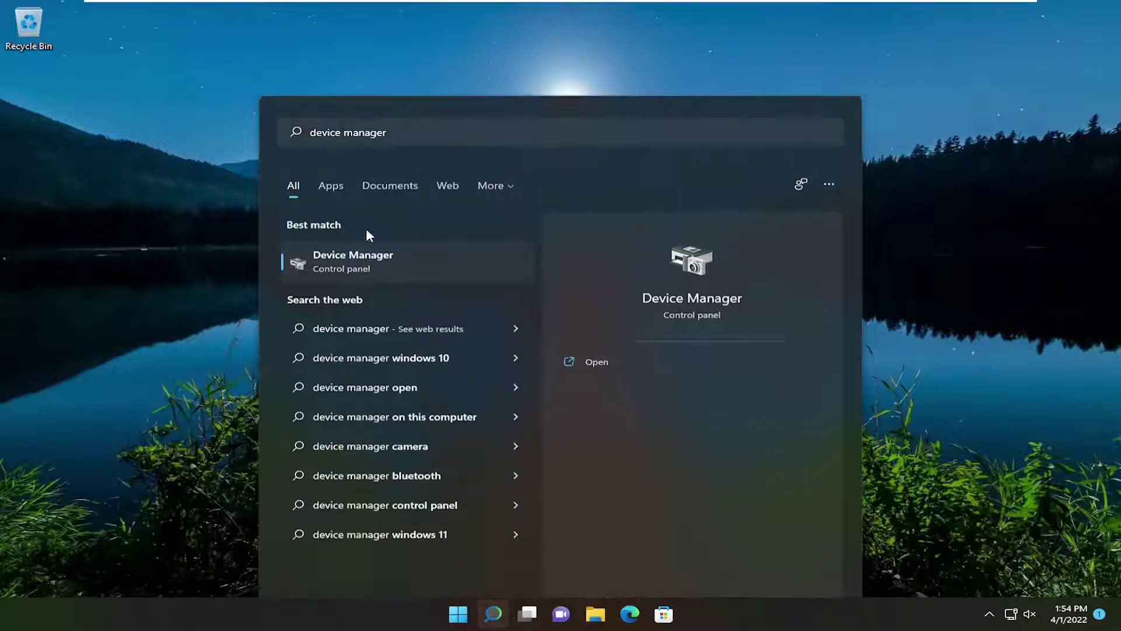
pyautogui.moveTo(373, 55); pyautogui.dragTo(604, 82)
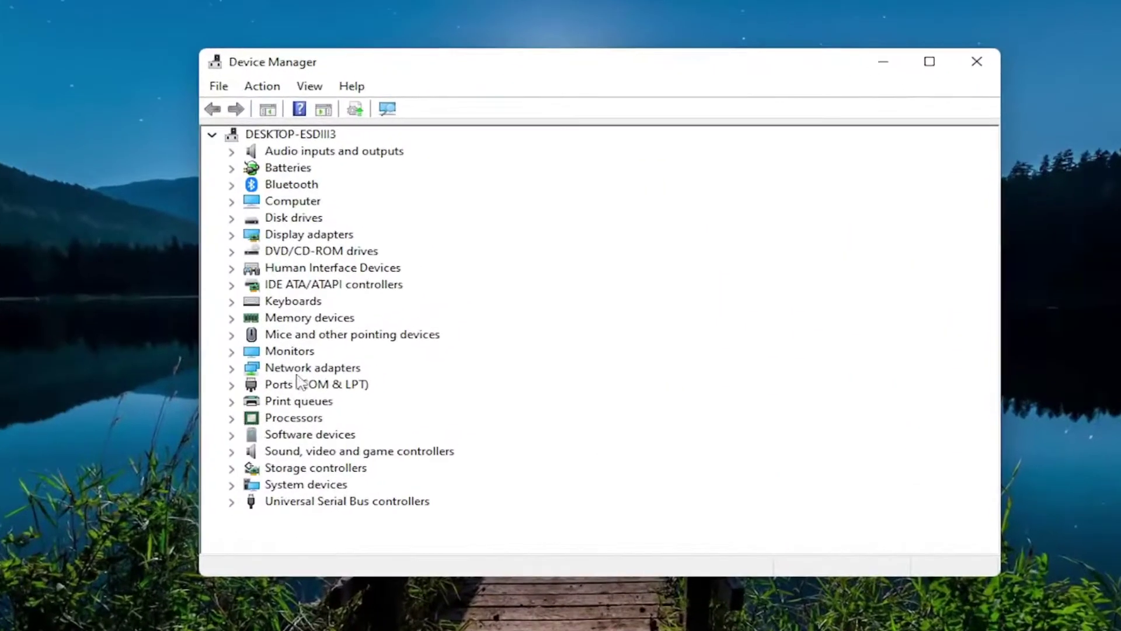
pyautogui.doubleClick(326, 341)
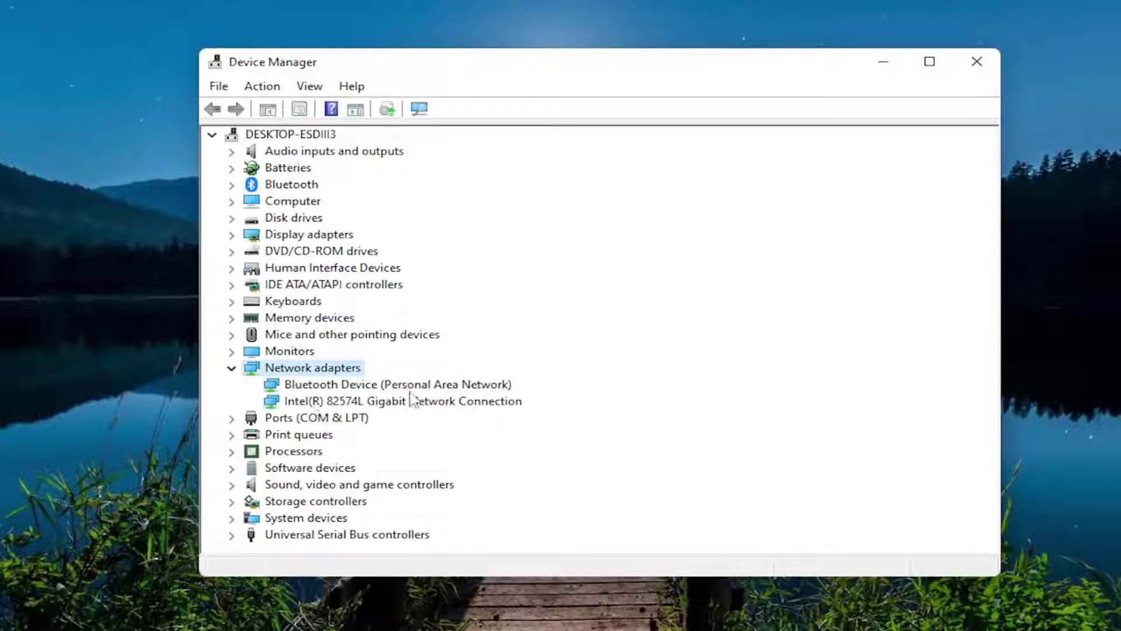
# Step: Reinstall the Intel(R) 82574L Gigabit Network Connection driver from drivers already on the computer
pyautogui.click(357, 403)
pyautogui.rightClick(355, 409)
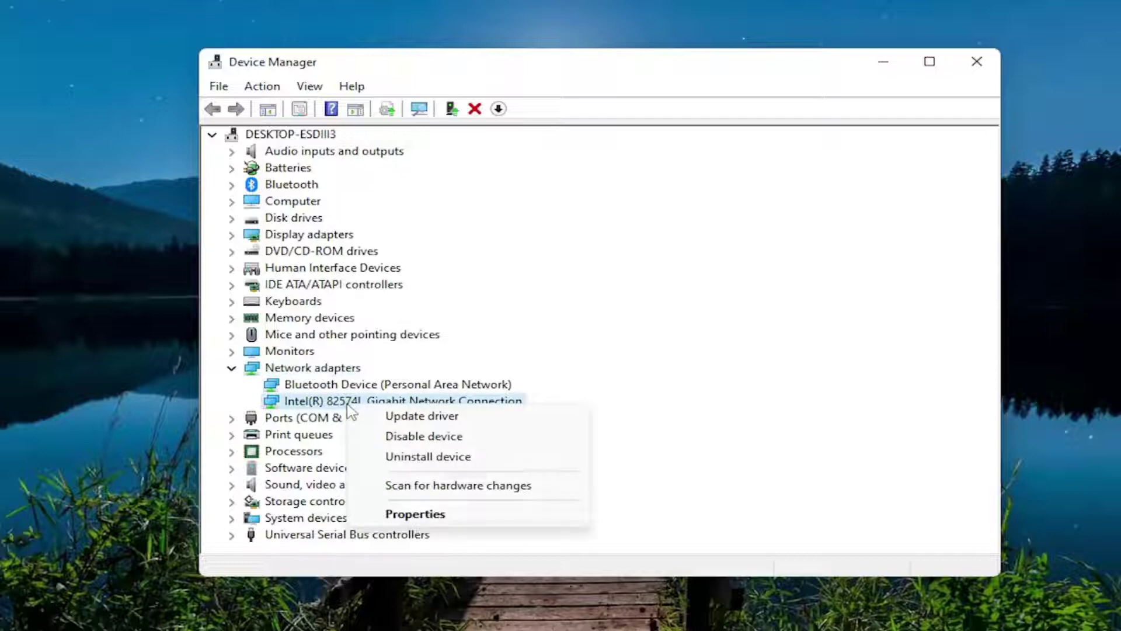
pyautogui.click(411, 417)
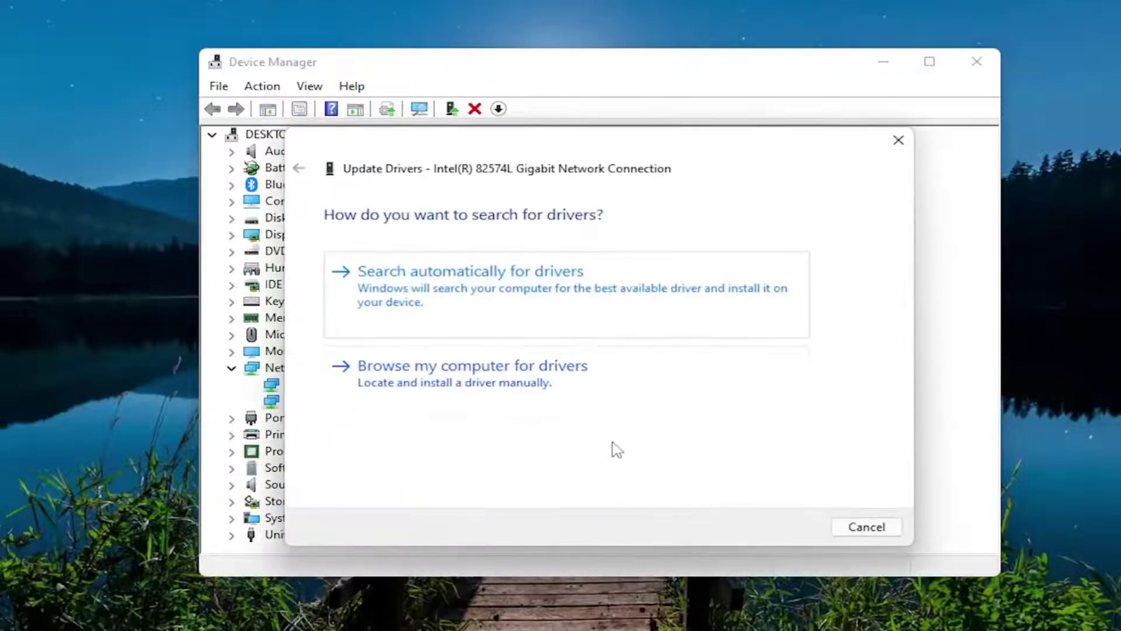
pyautogui.click(459, 379)
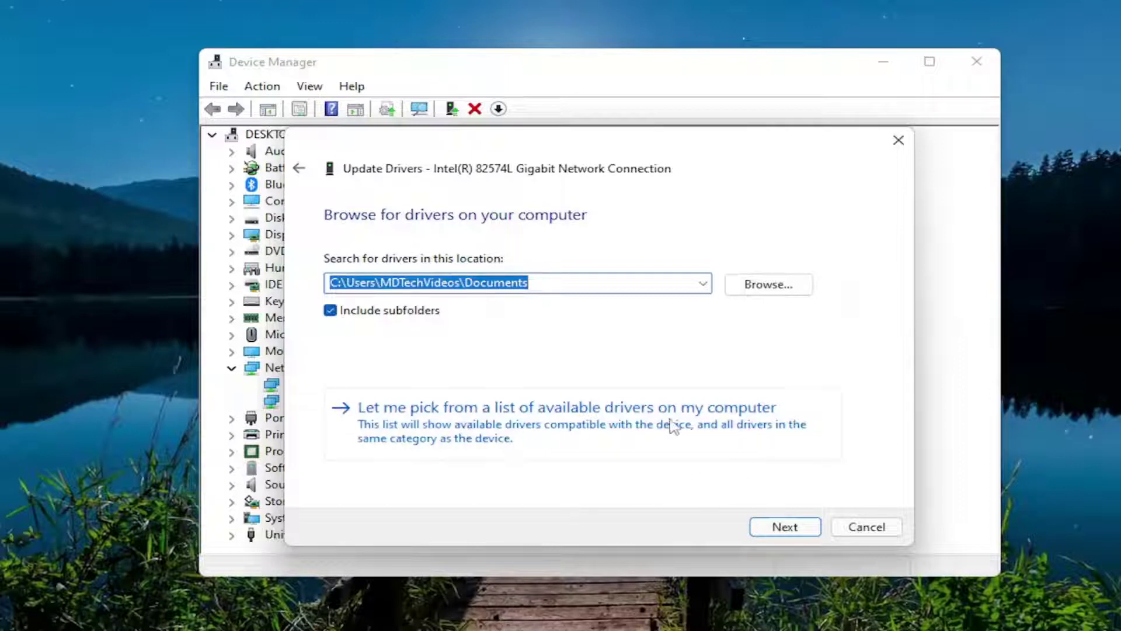
pyautogui.click(639, 430)
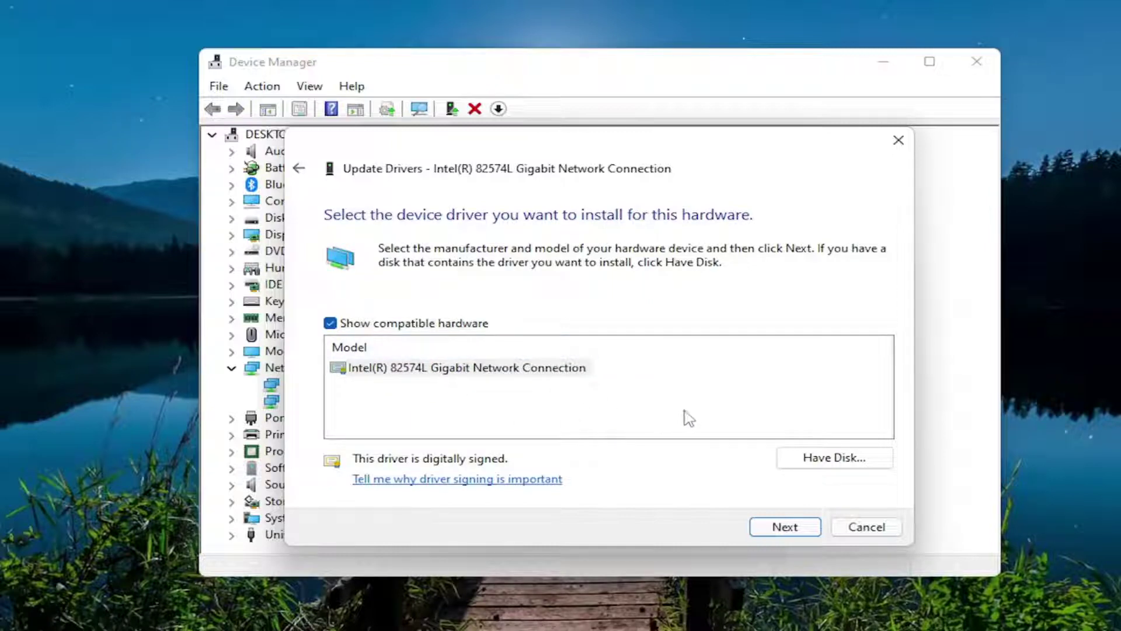
pyautogui.click(791, 529)
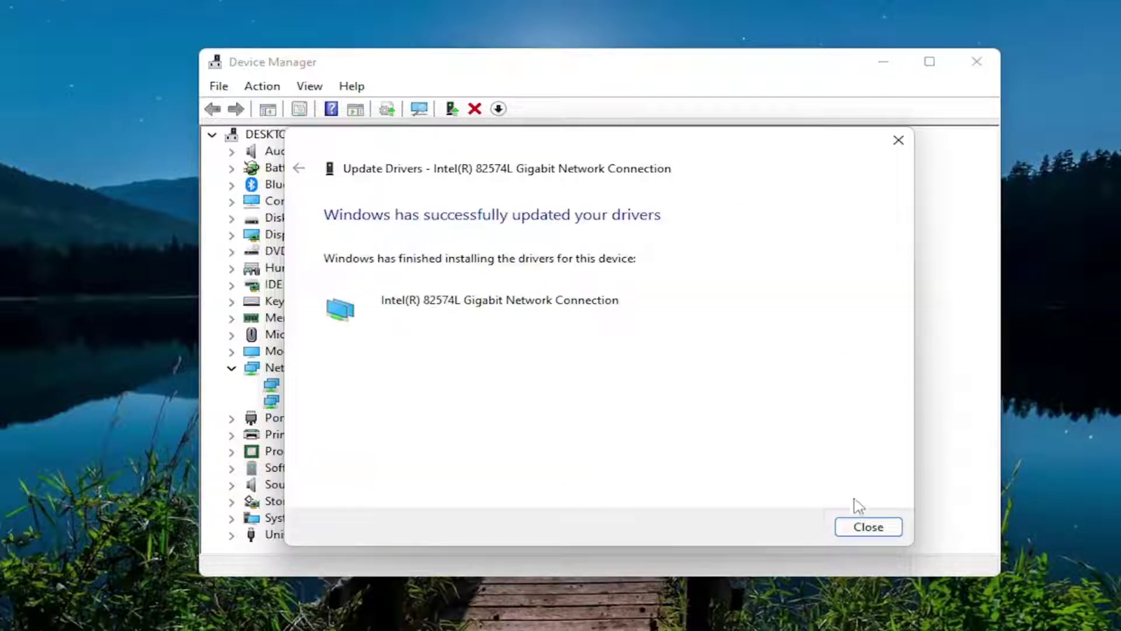
pyautogui.click(867, 526)
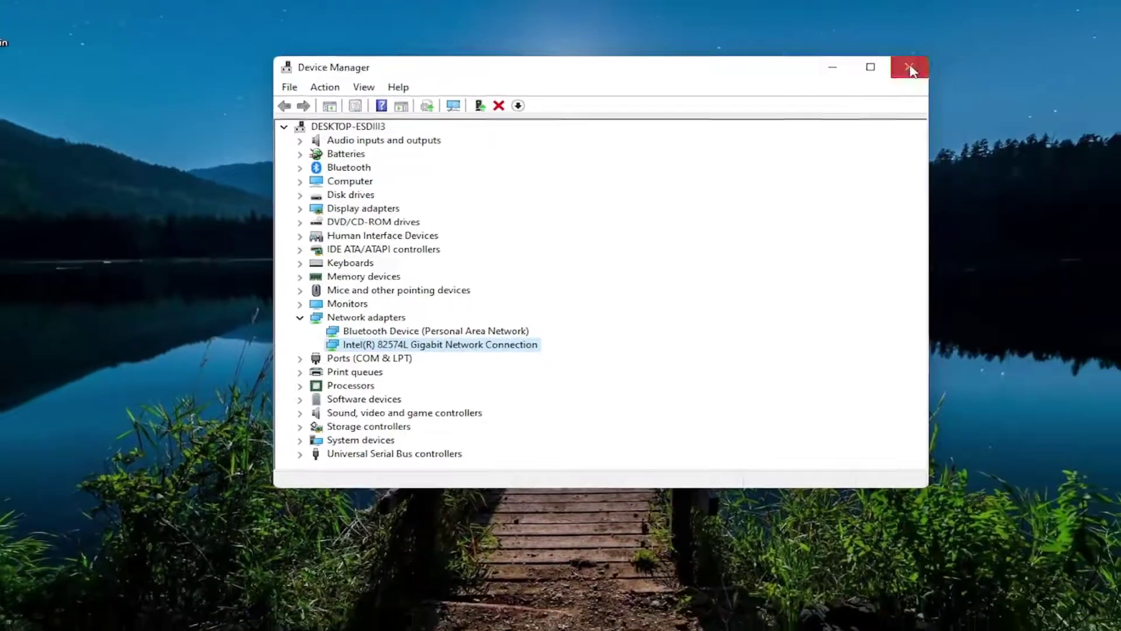
# Step: Close Device Manager and launch Command Prompt as administrator
pyautogui.click(977, 61)
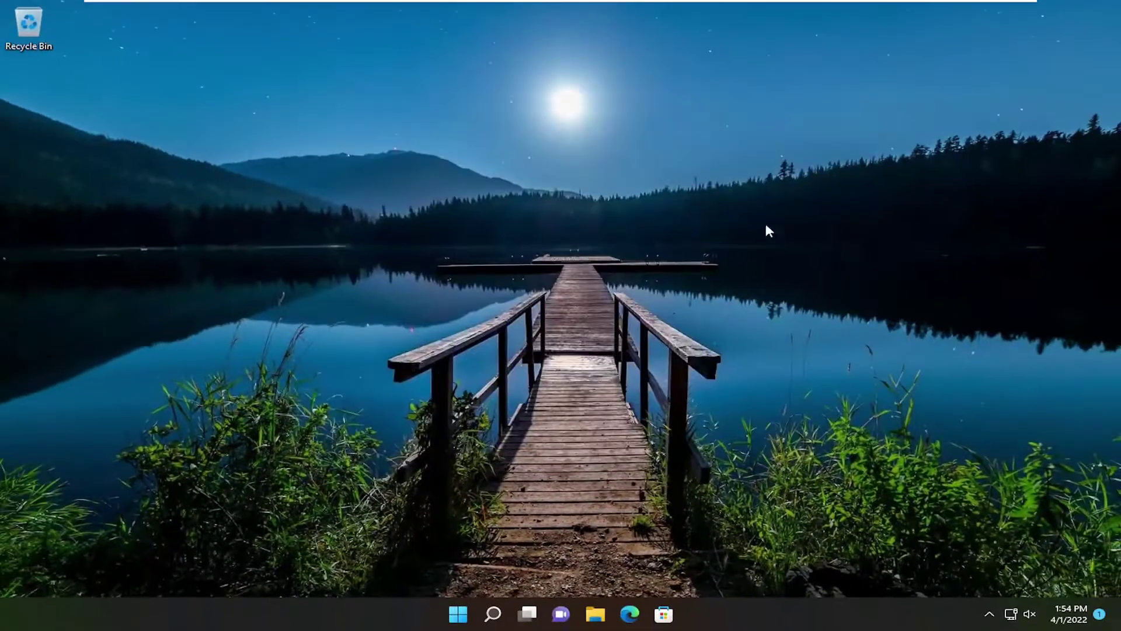
pyautogui.click(492, 614)
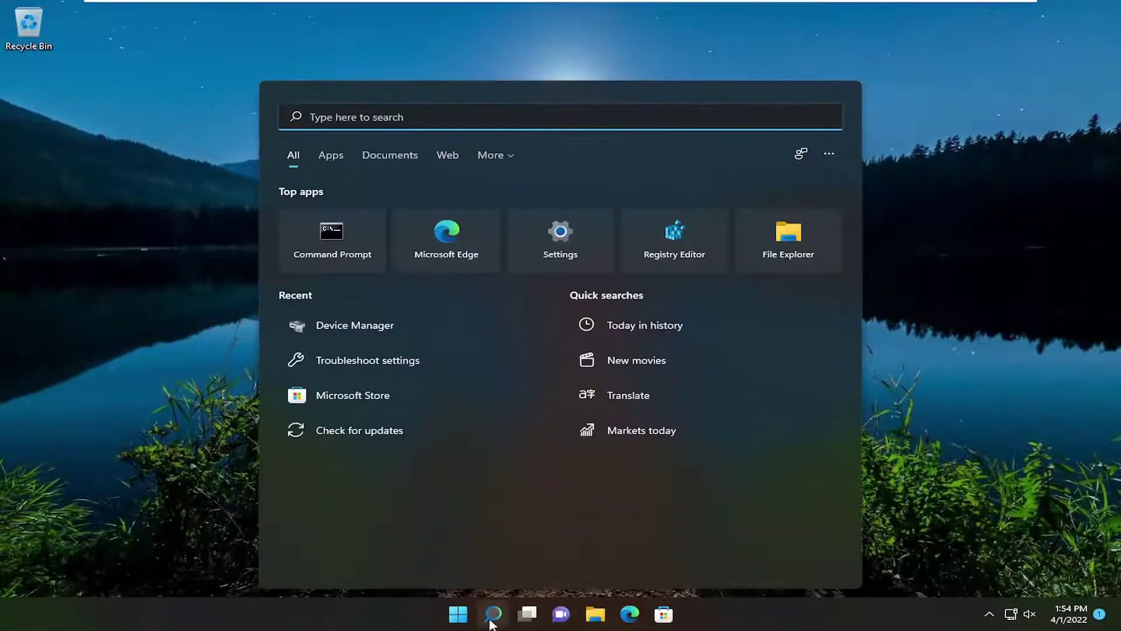
pyautogui.write('cmd')
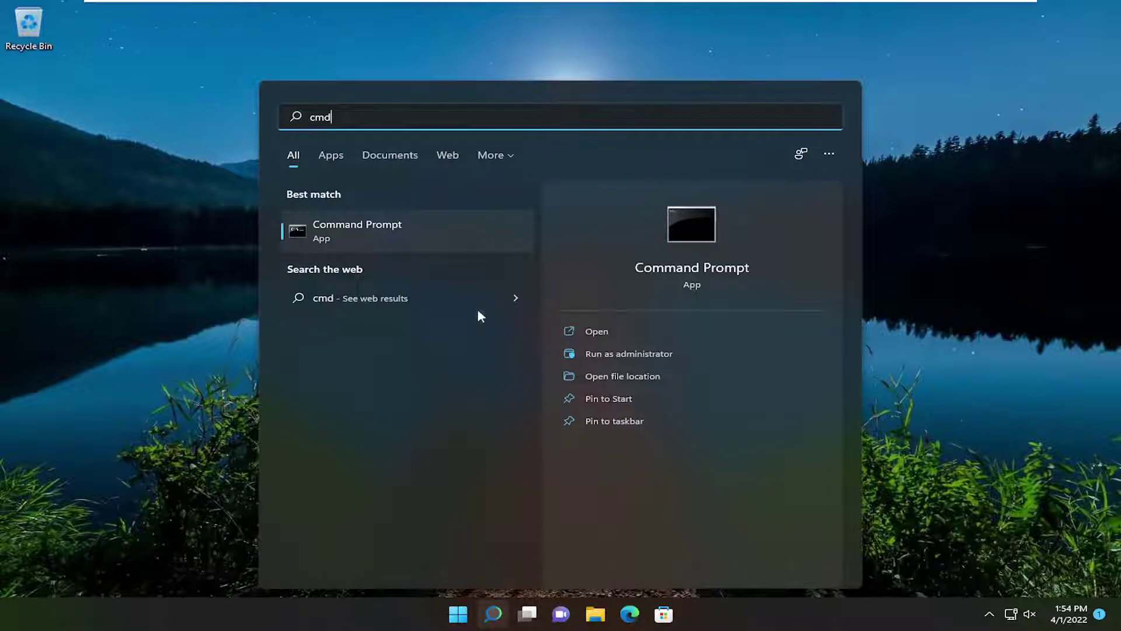
pyautogui.rightClick(342, 227)
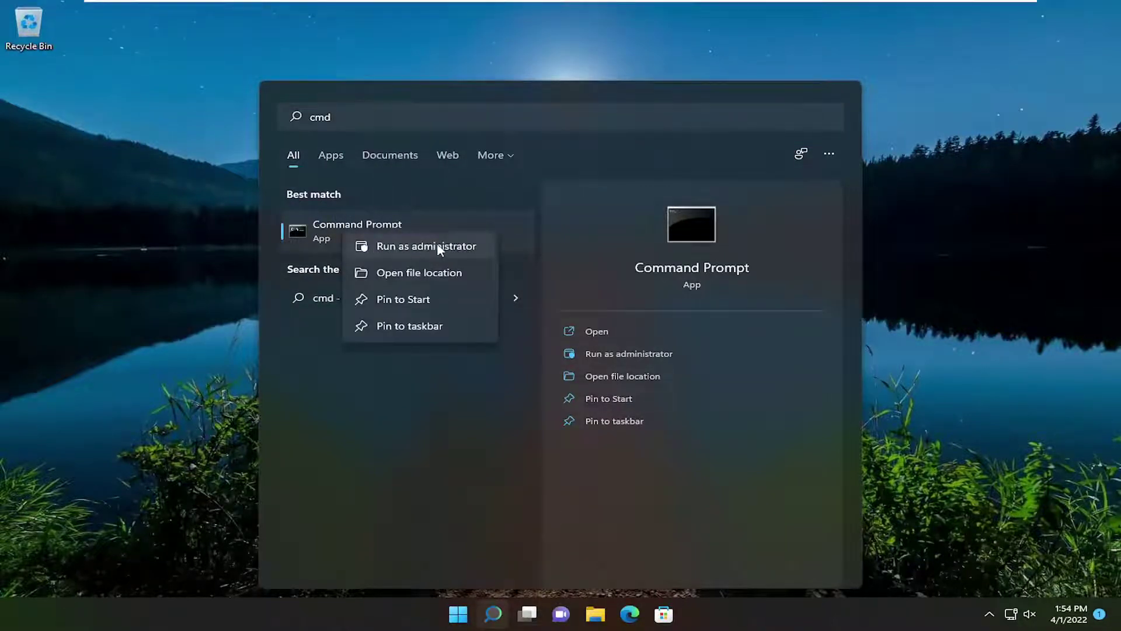
pyautogui.click(439, 249)
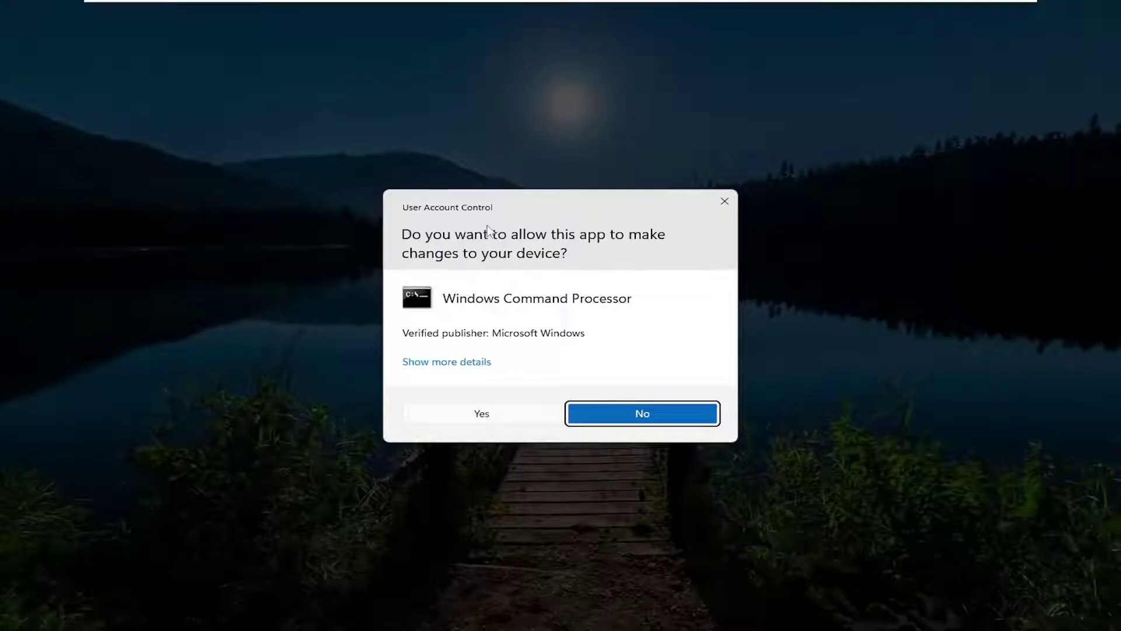
pyautogui.click(480, 414)
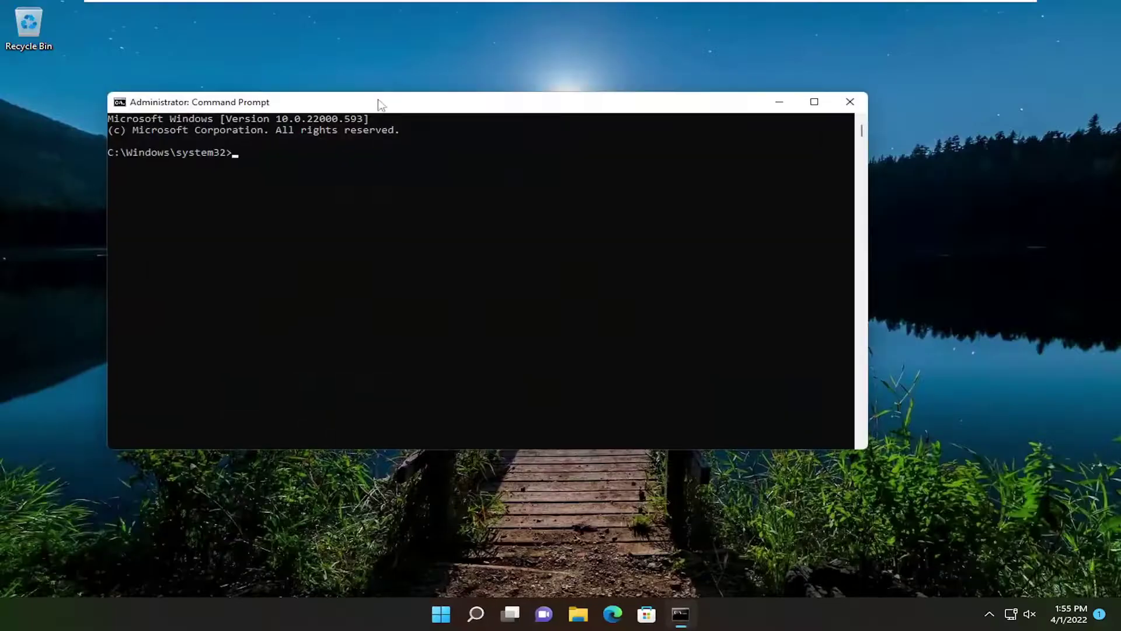
# Step: Run 'ipconfig /flushdns' and 'netsh winsock reset', then close the console and bring up shutdown options
pyautogui.moveTo(381, 104); pyautogui.dragTo(465, 100)
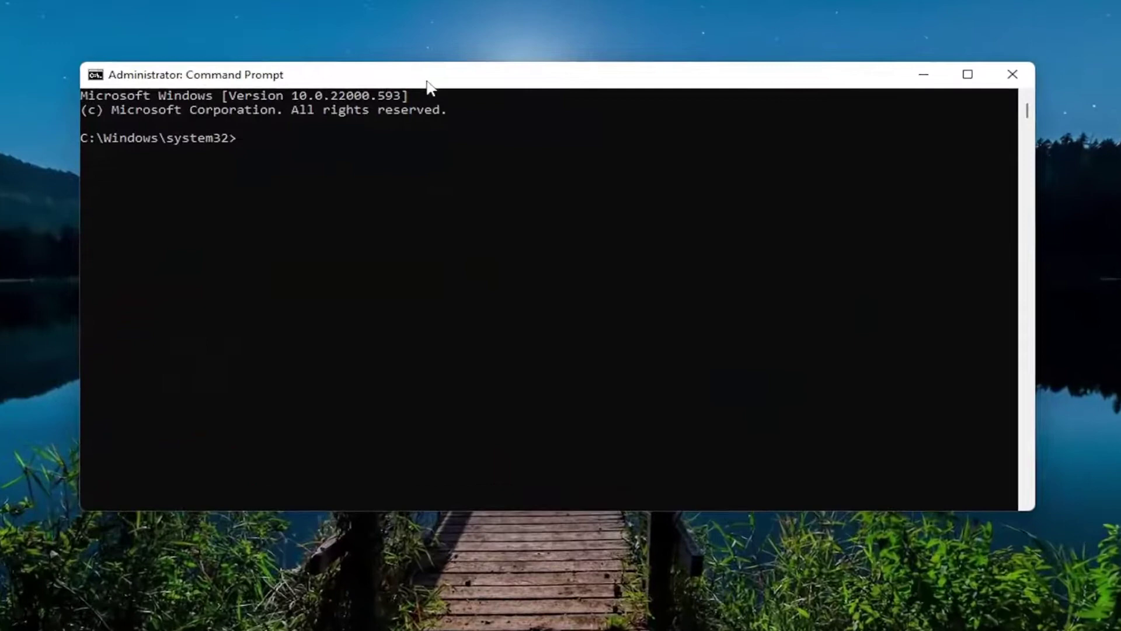
pyautogui.write('ipconfig /flu')
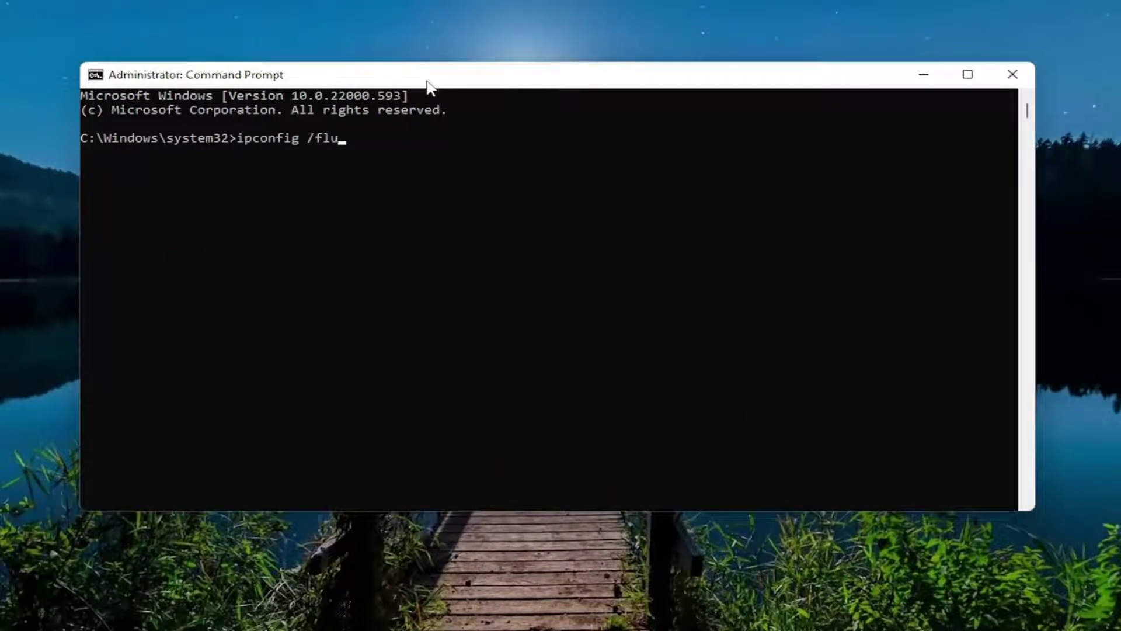
pyautogui.write('shdns')
pyautogui.press('Return')
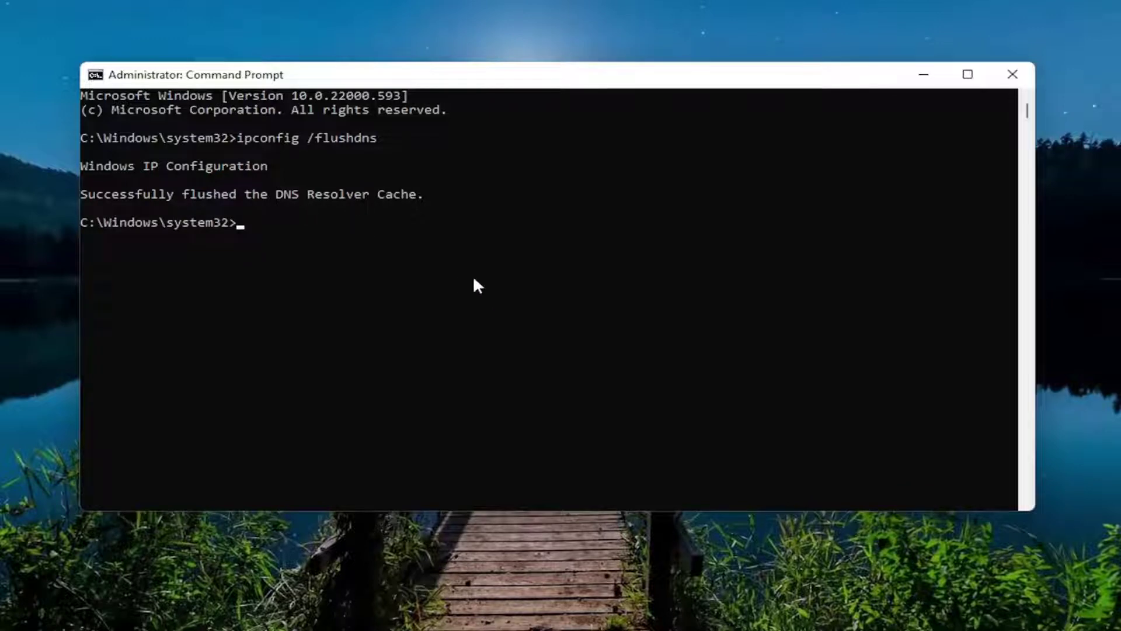
pyautogui.write('netsh winsock res')
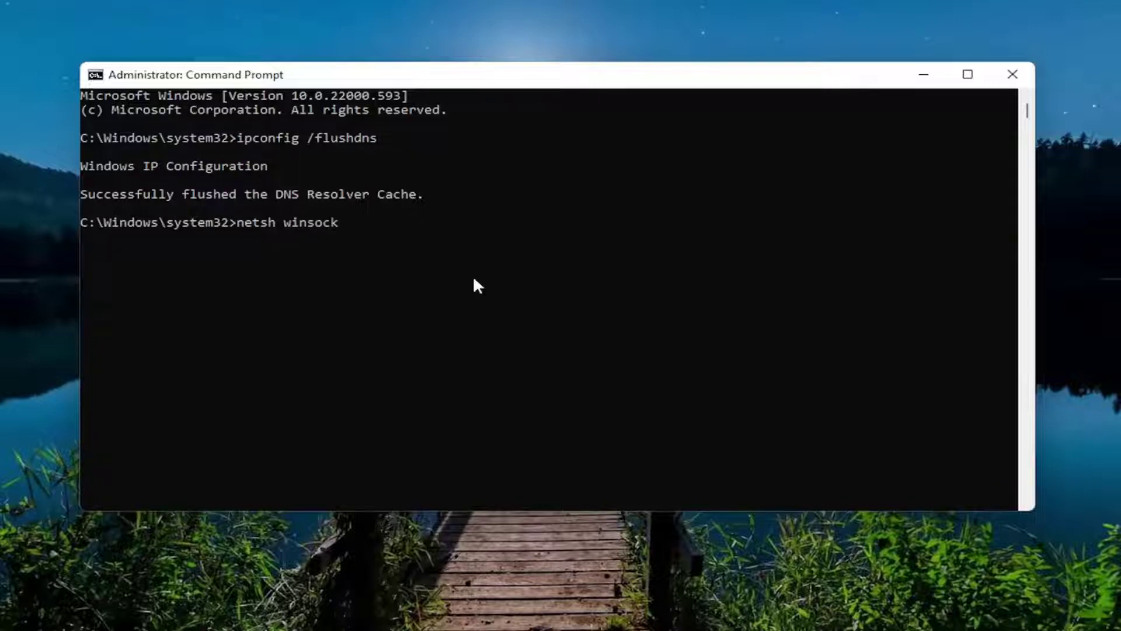
pyautogui.write('et')
pyautogui.press('Return')
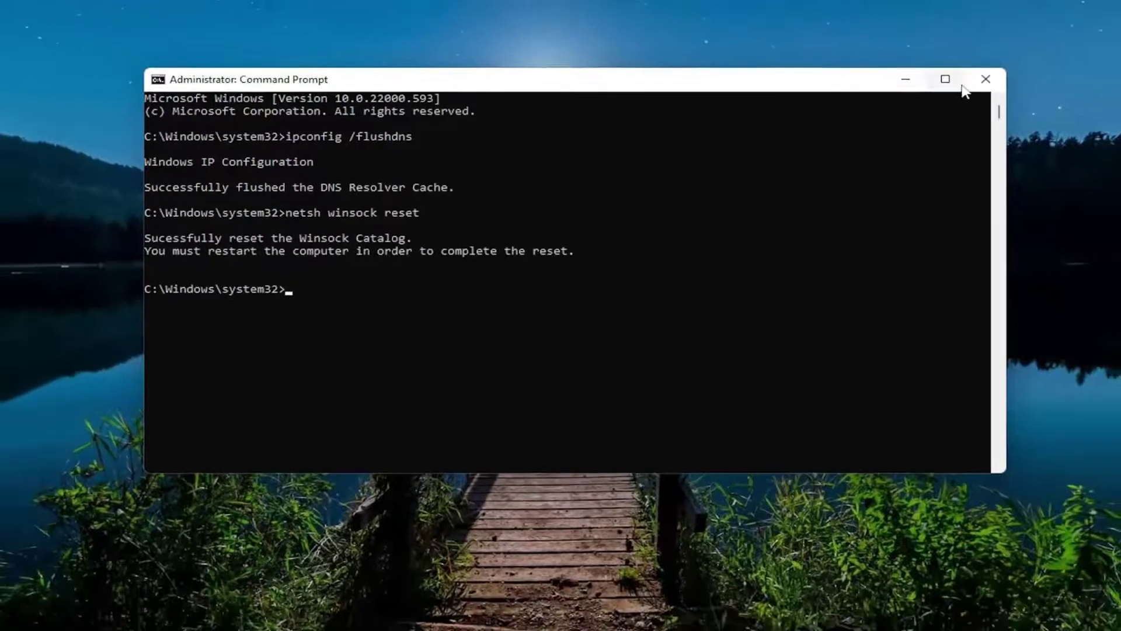
pyautogui.click(1004, 76)
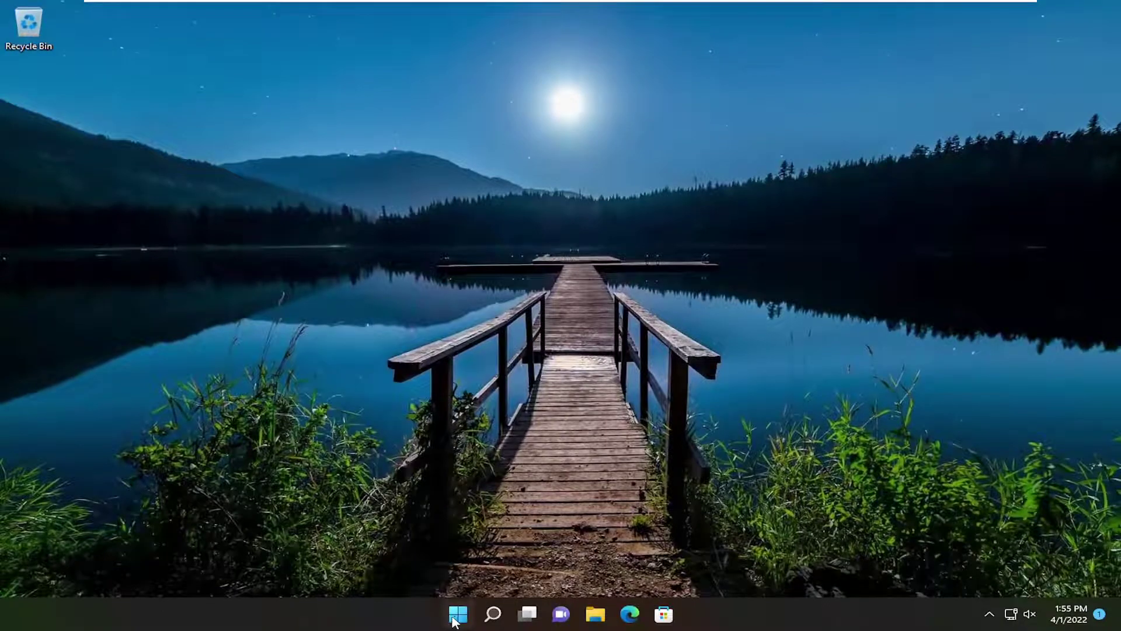
pyautogui.rightClick(457, 617)
# Step: Go to Network reset under Network & internet > Advanced network settings
pyautogui.click(494, 620)
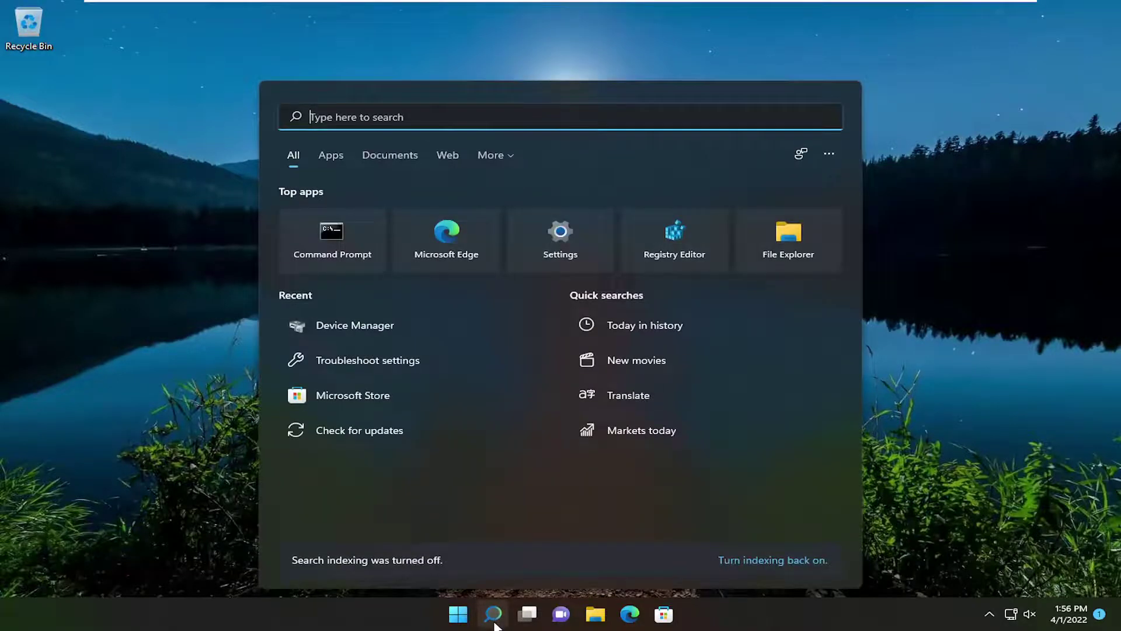
pyautogui.write('settings')
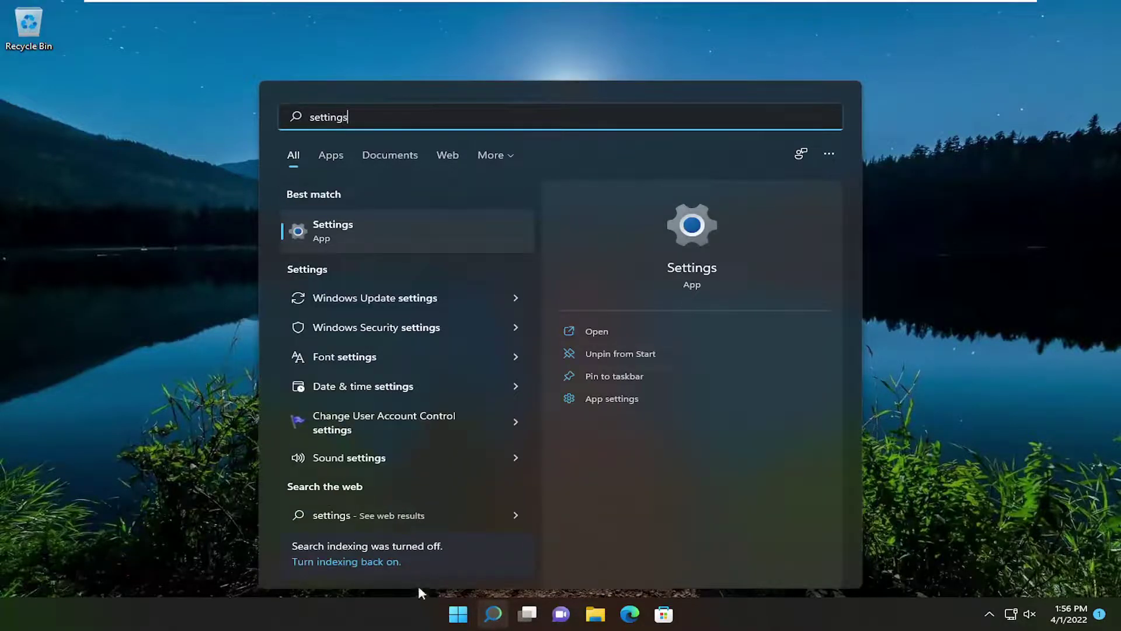
pyautogui.click(335, 227)
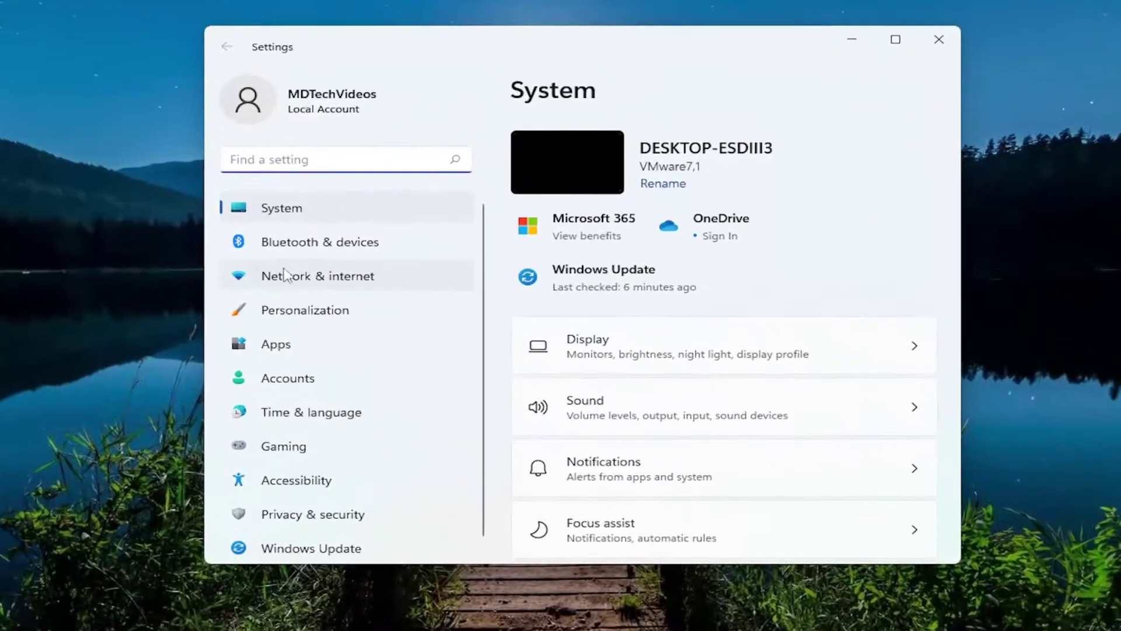
pyautogui.click(286, 275)
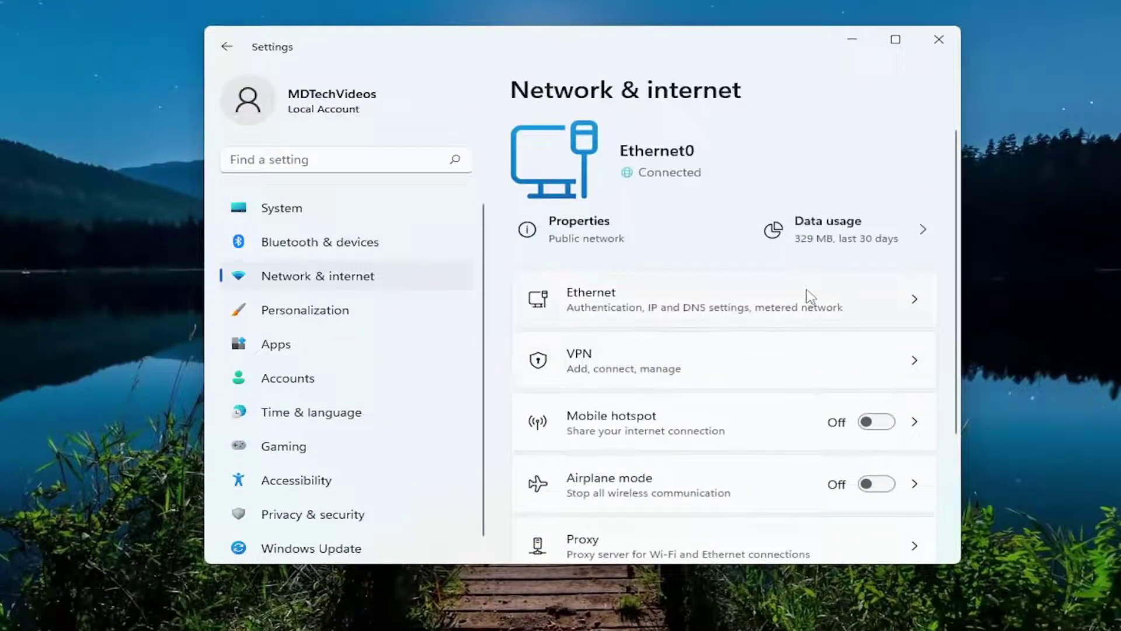
pyautogui.scroll(-3, 809, 297)
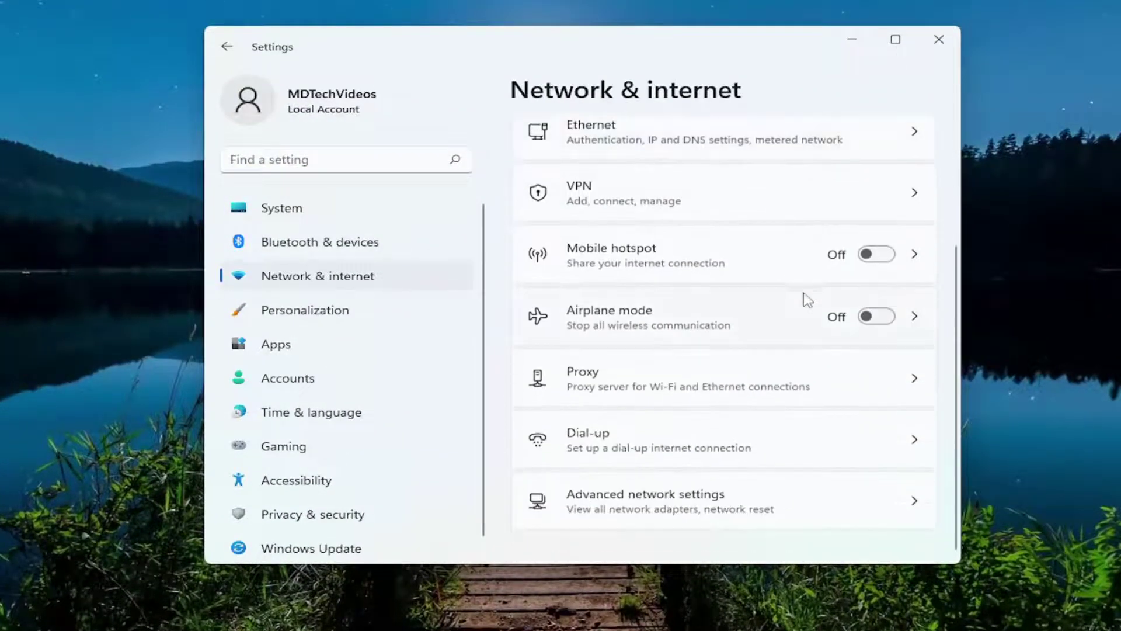
pyautogui.click(669, 501)
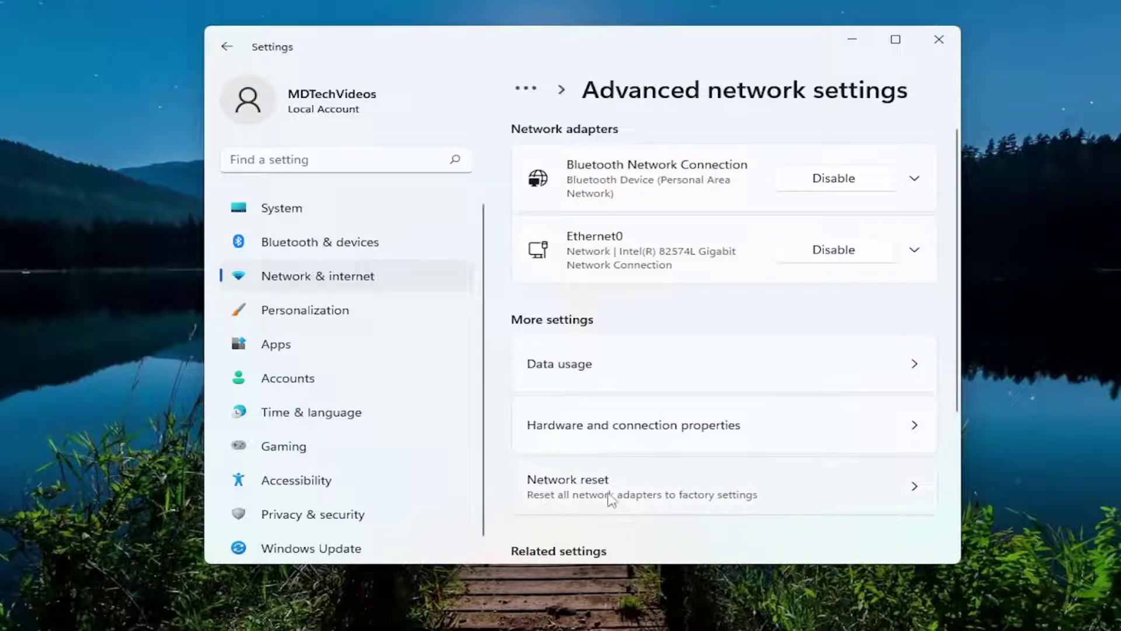
pyautogui.click(721, 499)
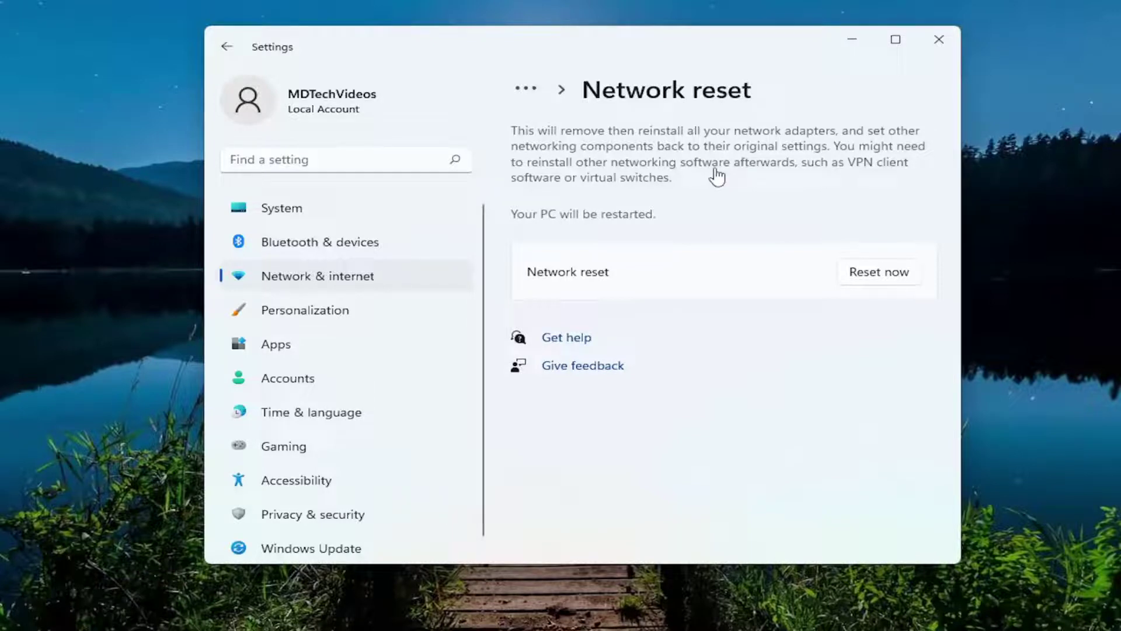
# Step: Reset the network now, confirm with Yes, and dismiss the 5-minute shutdown notice
pyautogui.click(876, 278)
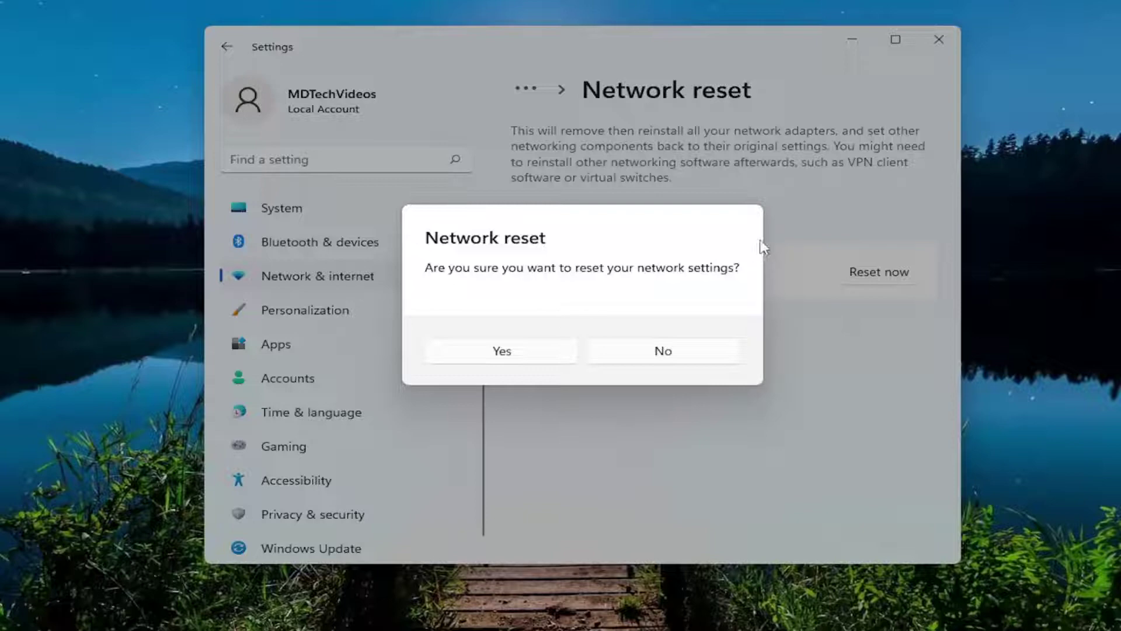
pyautogui.click(495, 357)
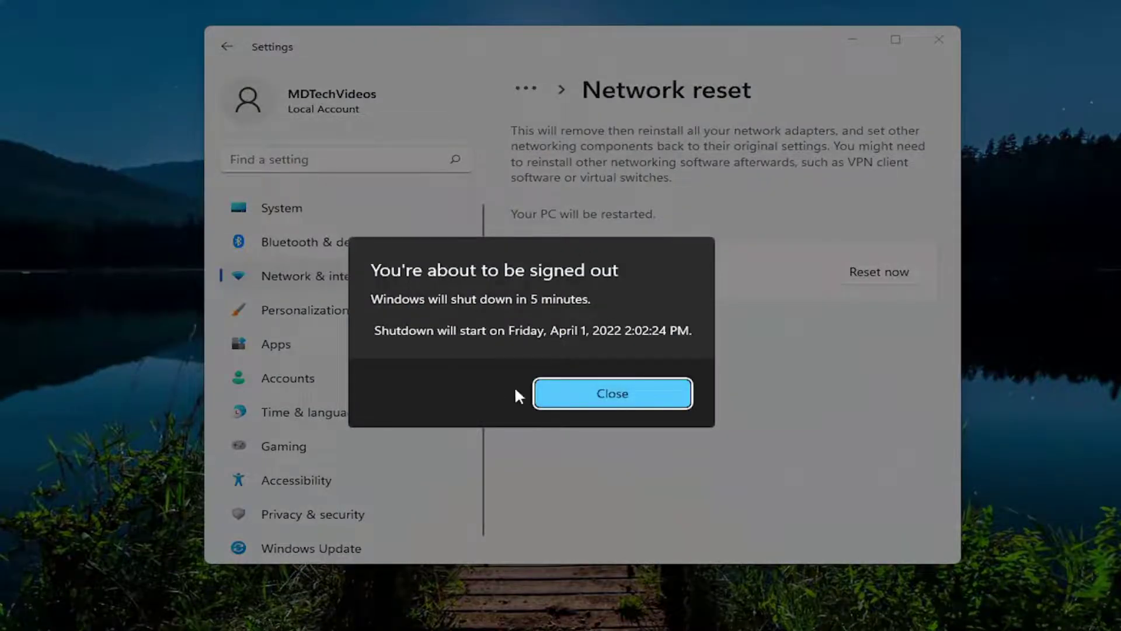
pyautogui.click(623, 402)
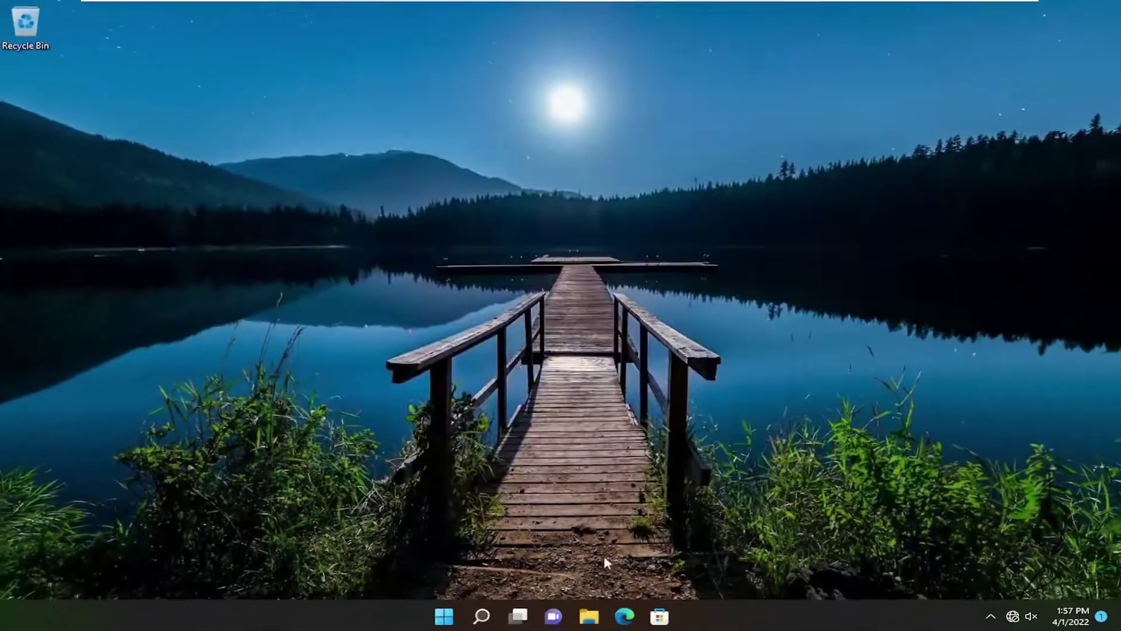
pyautogui.rightClick(444, 616)
pyautogui.moveTo(471, 559)
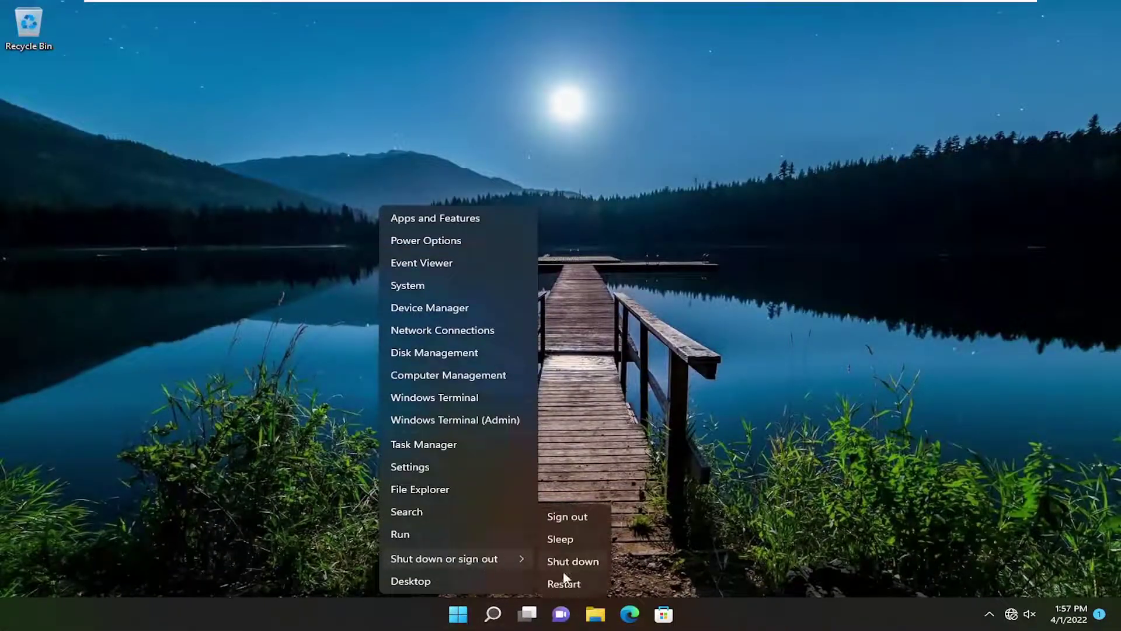